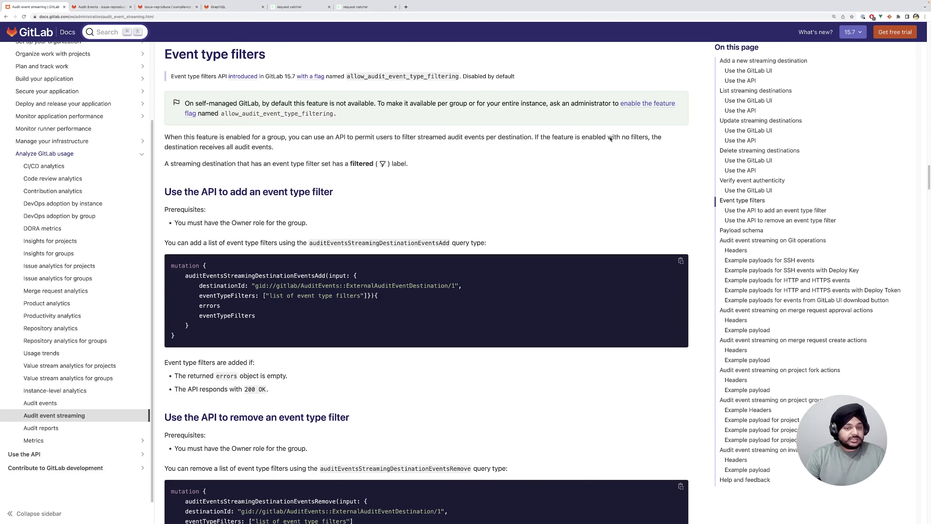
- Review the documented behaviour of destinations without event type filters, and examine the issue-reproduce group's audit event streaming destinations
drag(652, 138, 279, 147)
click(283, 147)
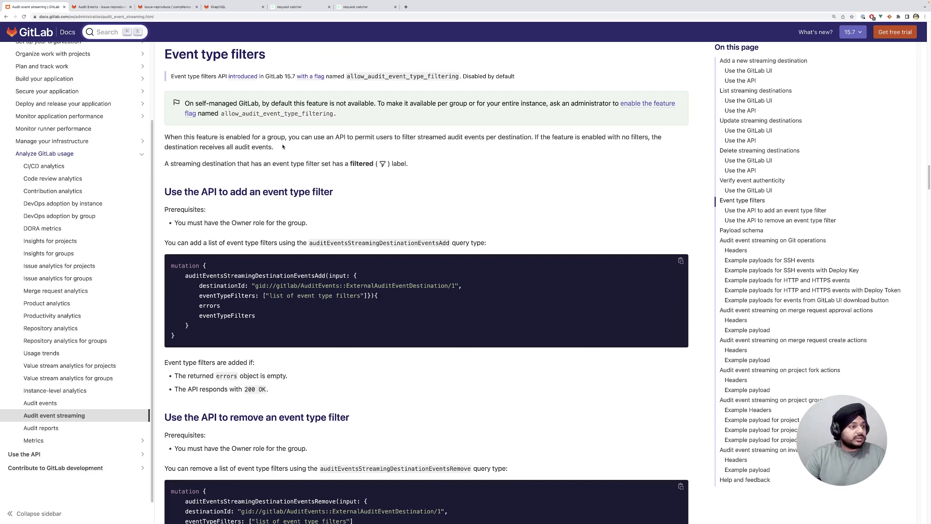
click(99, 6)
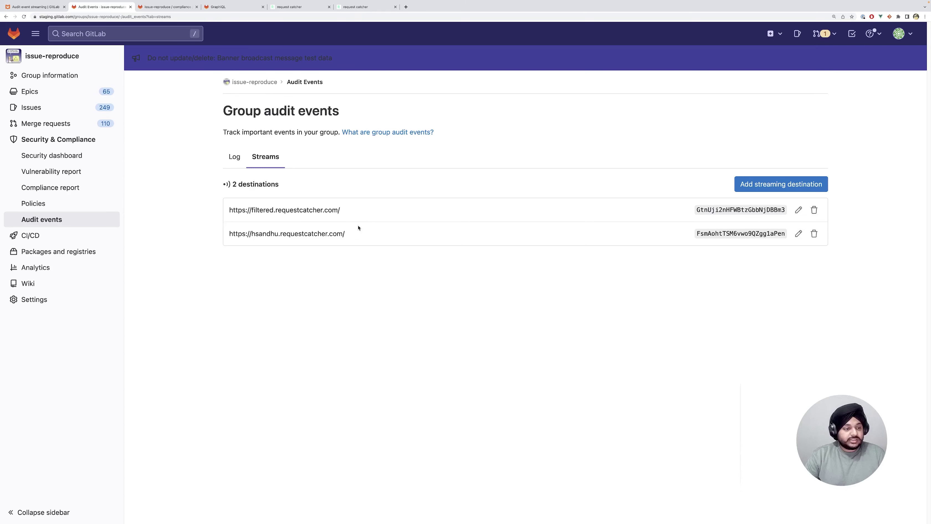
drag(361, 214, 227, 211)
click(308, 222)
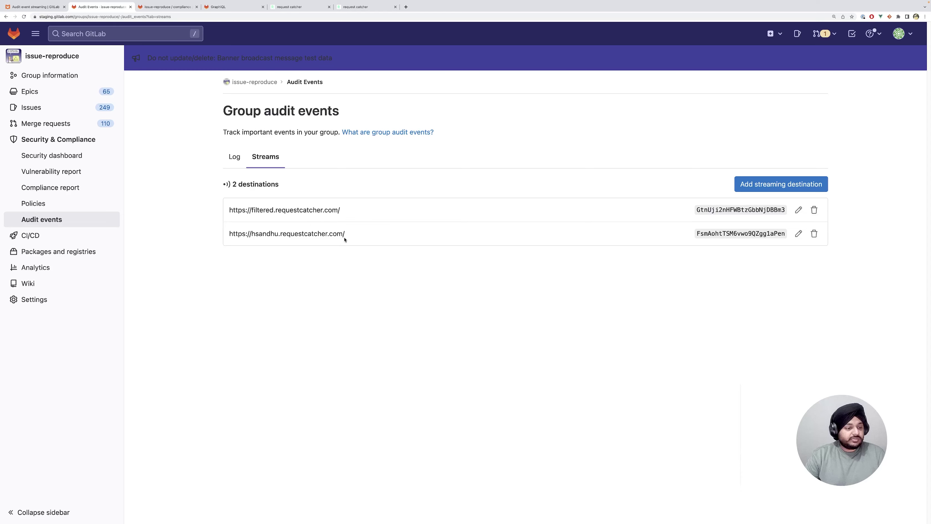
drag(345, 235, 231, 233)
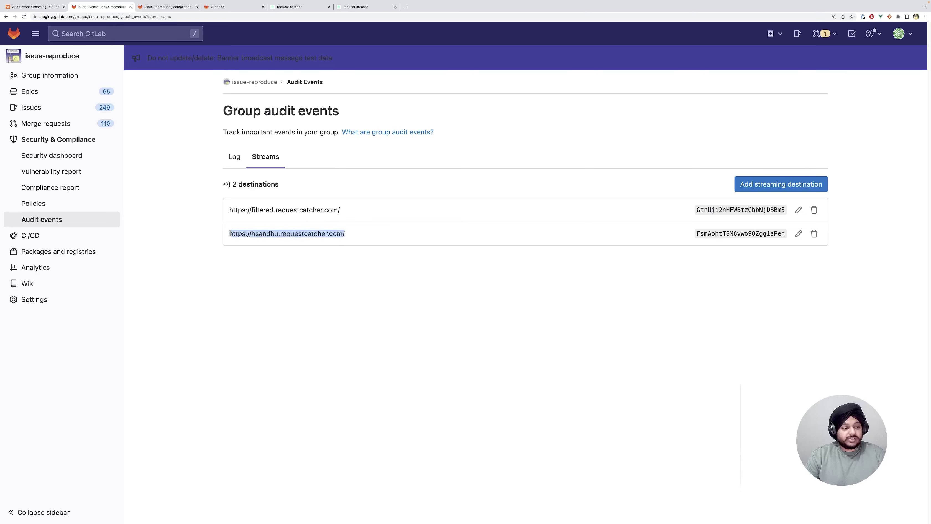
click(275, 227)
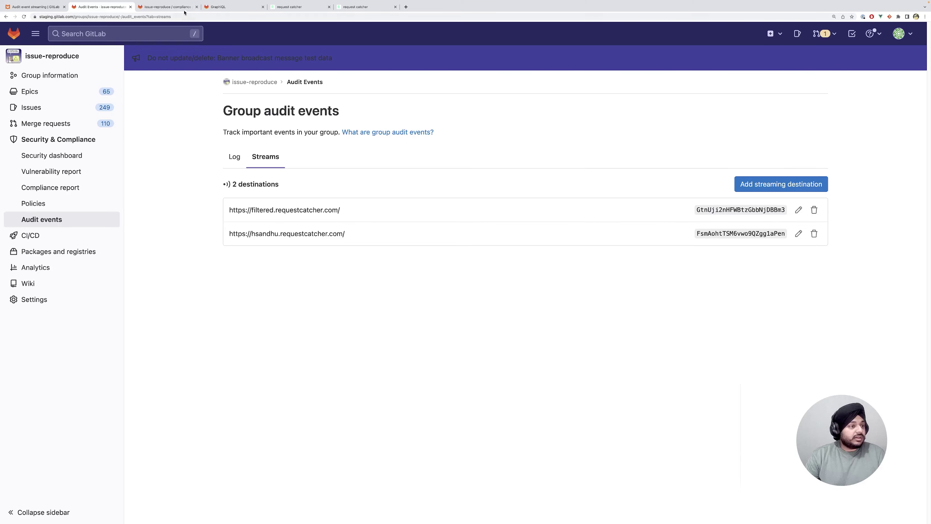
- Download the source code of test-project as a zip archive
click(167, 6)
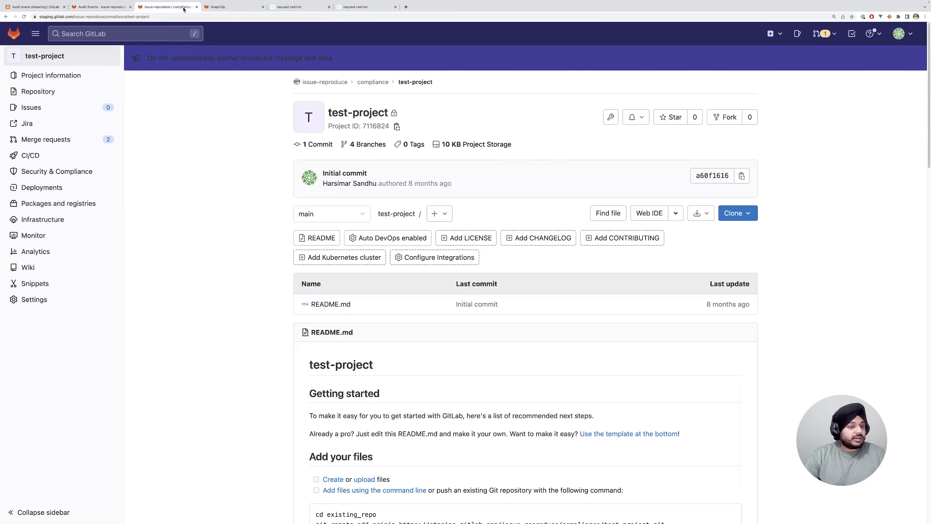
click(701, 213)
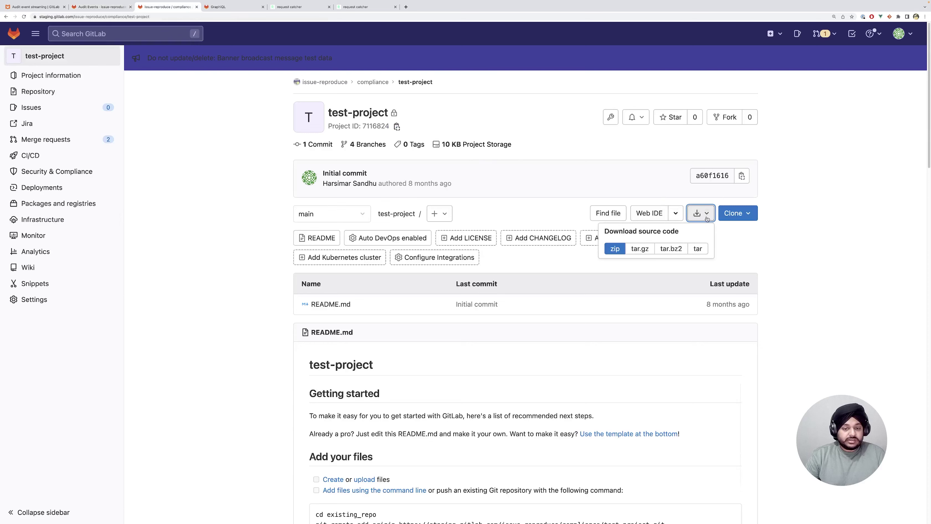
click(615, 249)
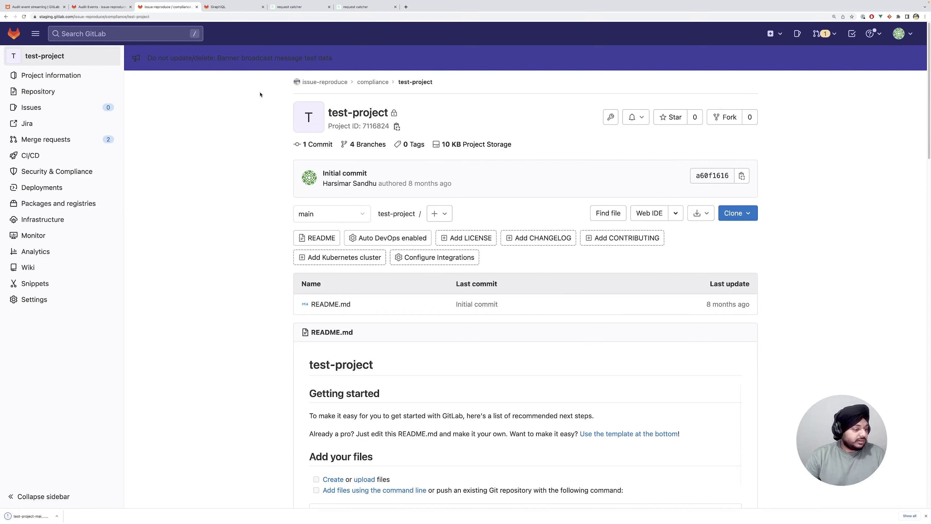
- Inspect the request received at each of the two request catcher destinations, checking the payload and the X-Gitlab-Audit-Event-Type header
click(284, 8)
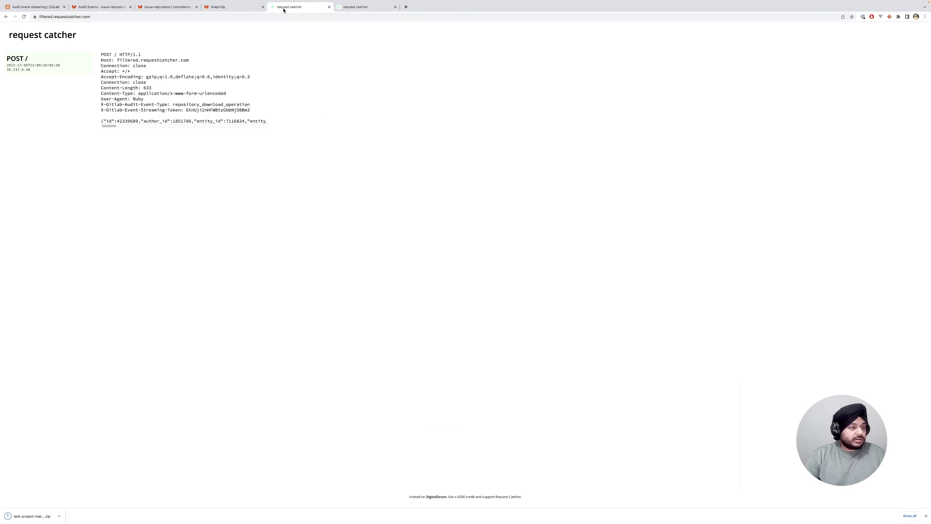
click(354, 7)
click(302, 8)
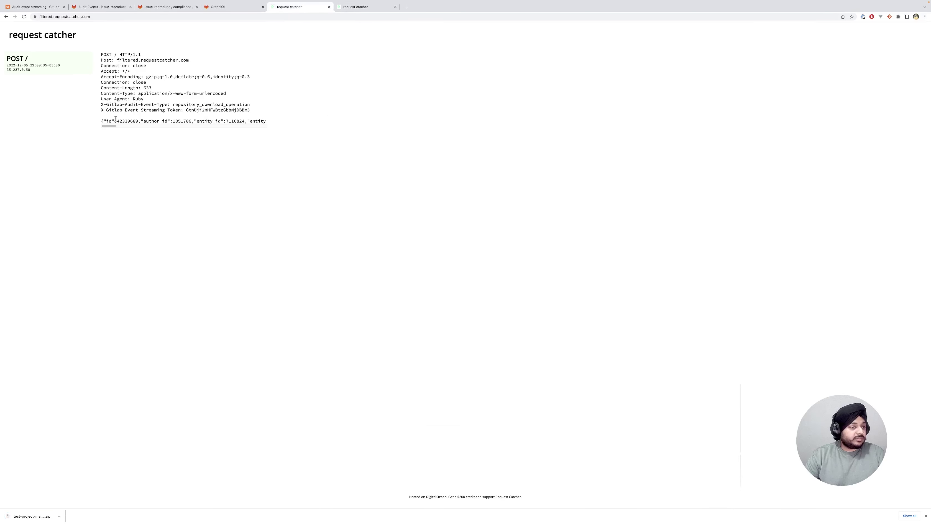
mouse_move(108, 125)
mouse_down()
mouse_move(175, 125)
mouse_move(102, 127)
mouse_up()
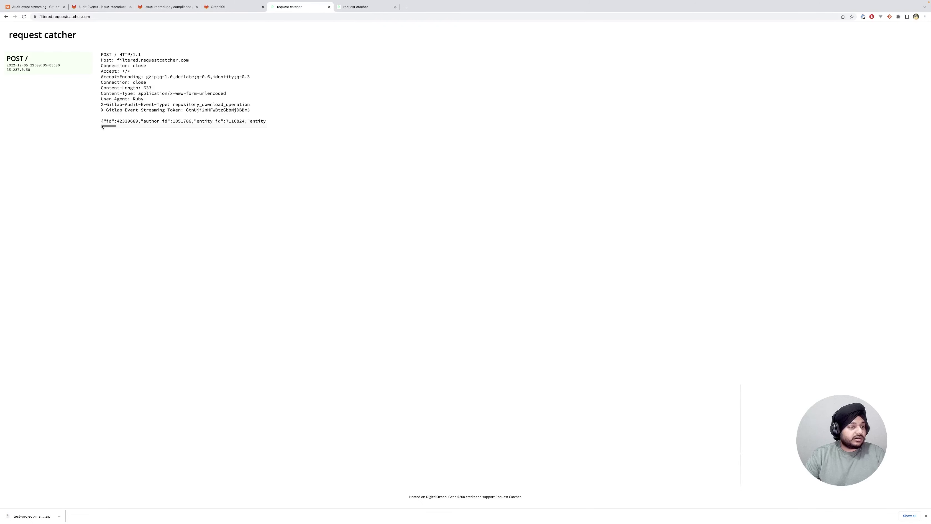
click(349, 9)
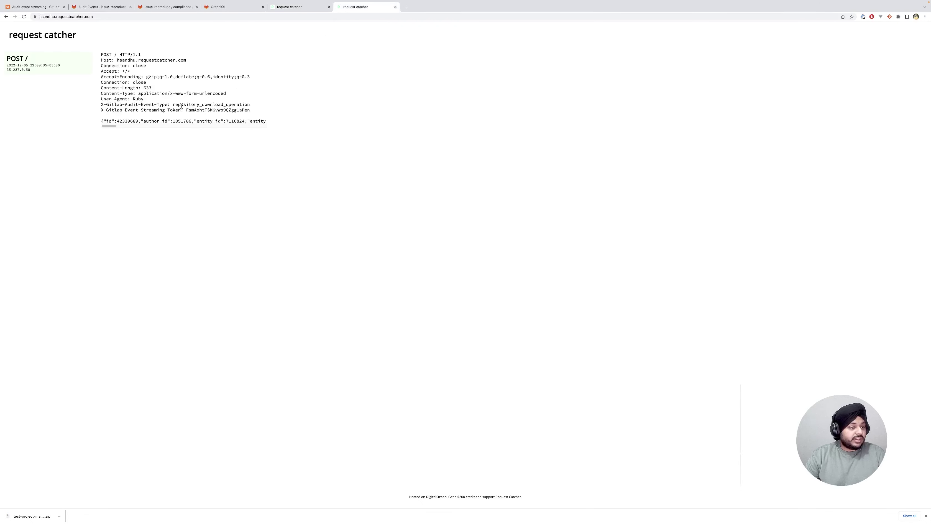
drag(173, 105, 250, 106)
click(277, 106)
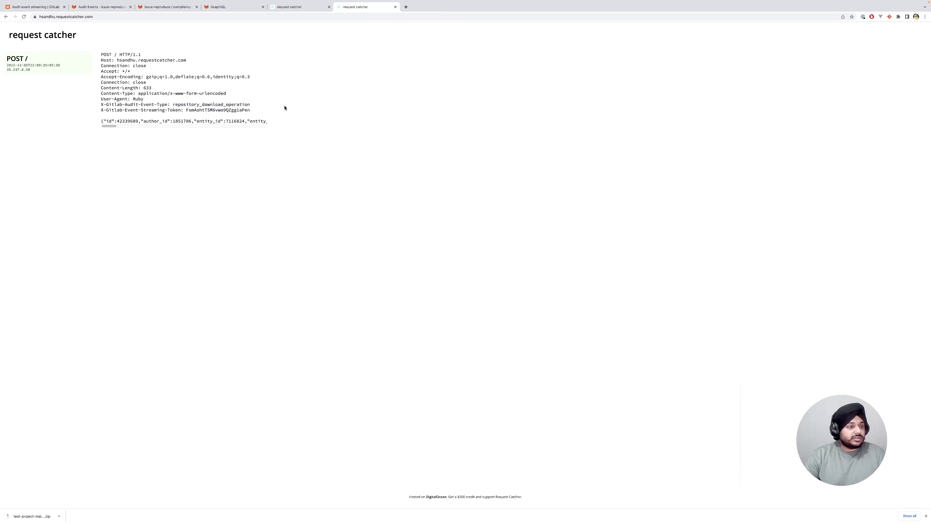
drag(253, 108, 172, 105)
click(245, 60)
- Run the seeAuditEventDestinations query in the GraphQL explorer and check the eventTypeFilters of both destinations
click(228, 7)
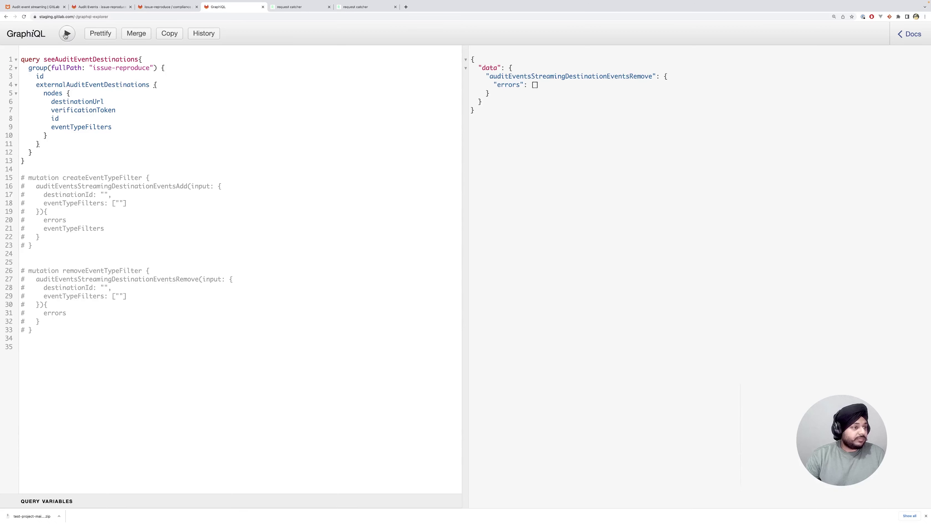
click(66, 34)
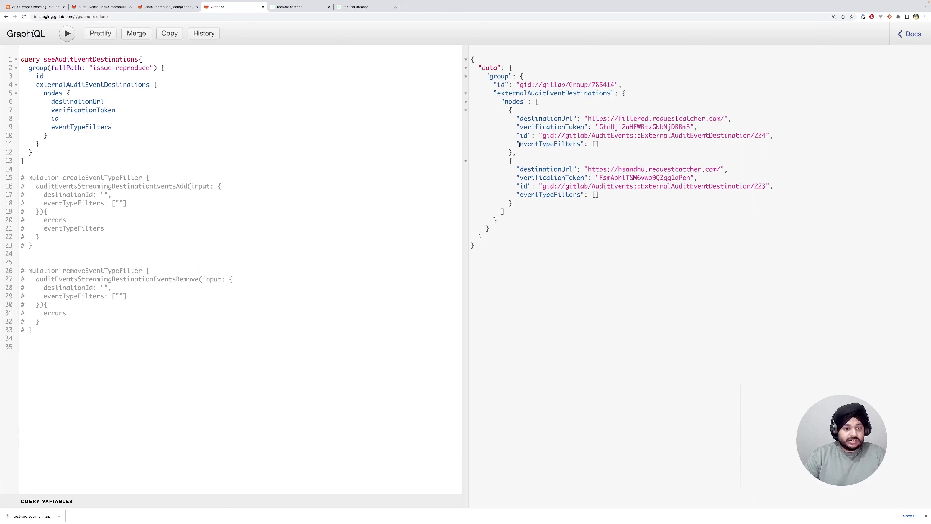
drag(519, 144, 599, 144)
drag(520, 195, 600, 195)
click(622, 196)
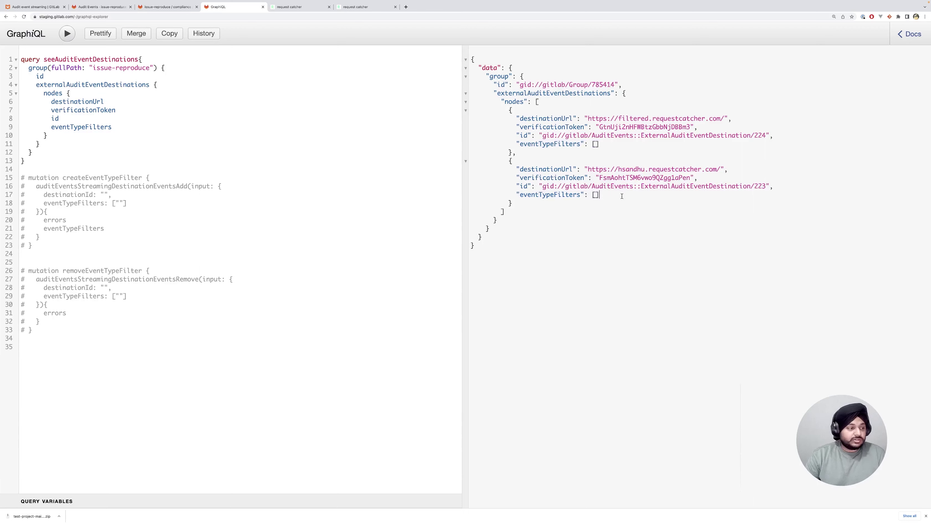
- Uncomment the createEventTypeFilter mutation and set its destinationId to the filtered destination's ID, gid://gitlab/AuditEvents::ExternalAuditEventDestination/224
drag(51, 247, 19, 179)
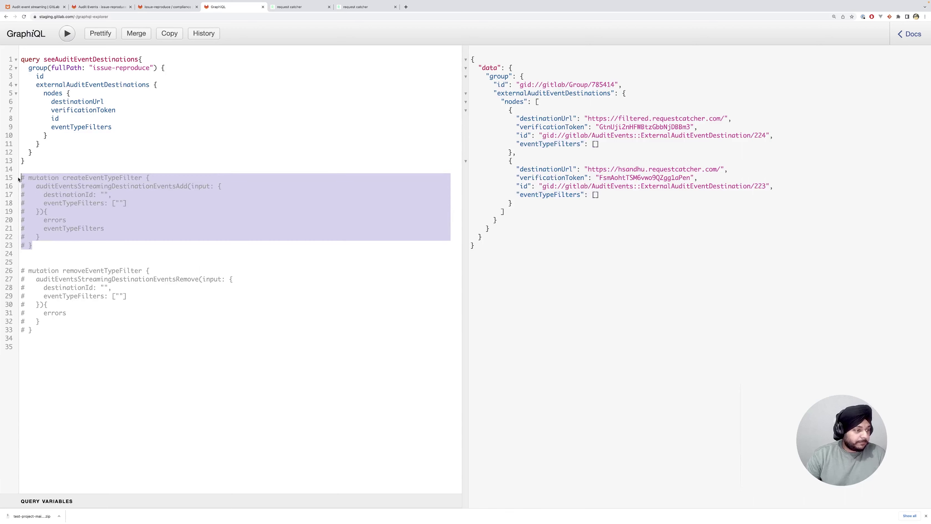
key(super+slash)
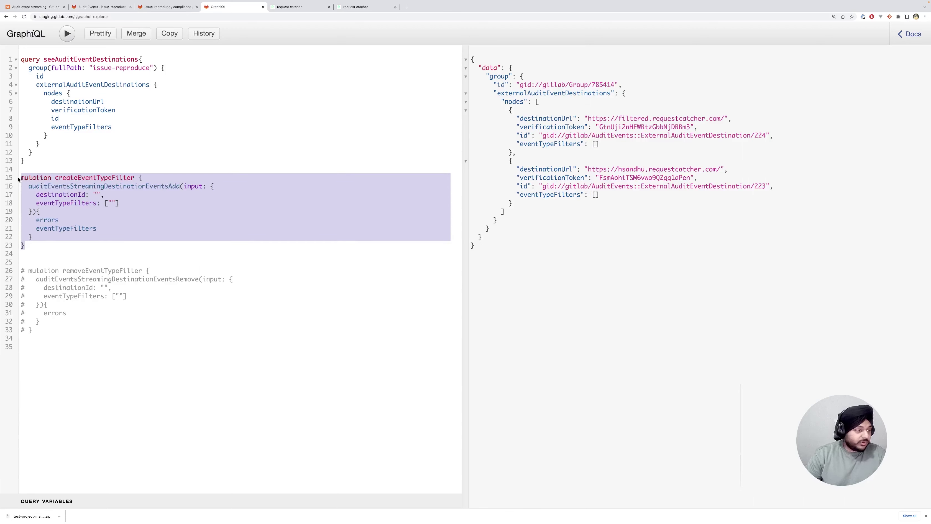
click(119, 229)
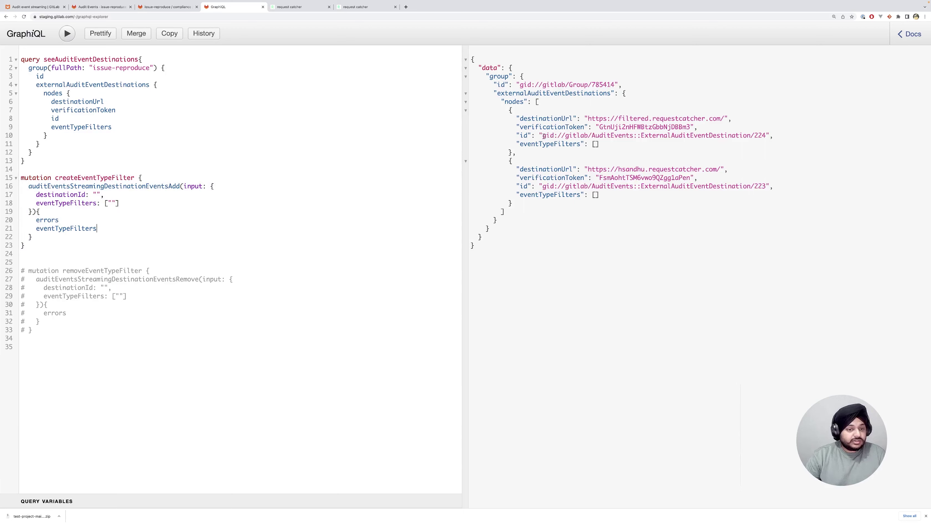
drag(544, 136, 768, 136)
key(ctrl+c)
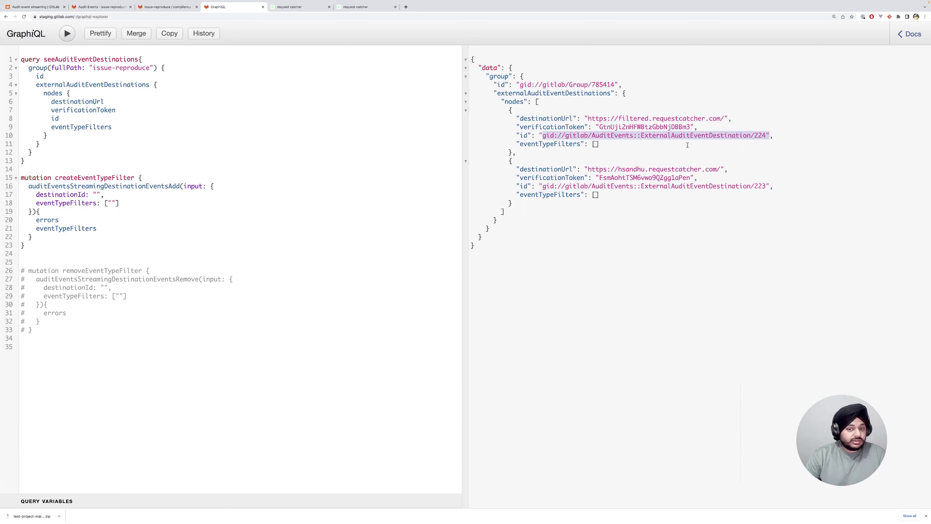
click(100, 195)
key(ctrl+v)
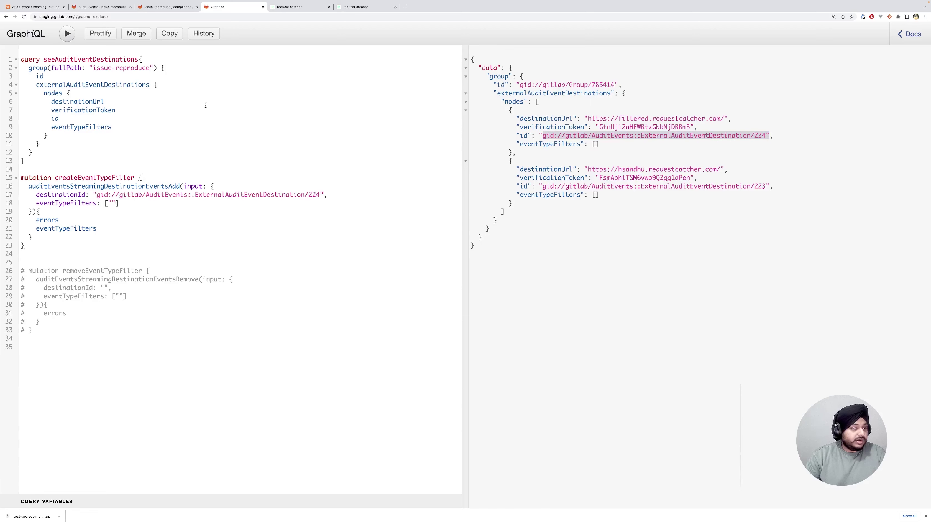
- Set the mutation's eventTypeFilters to the caught event type repository_download_operation and run createEventTypeFilter
click(290, 7)
drag(173, 104, 254, 105)
key(super+c)
click(238, 8)
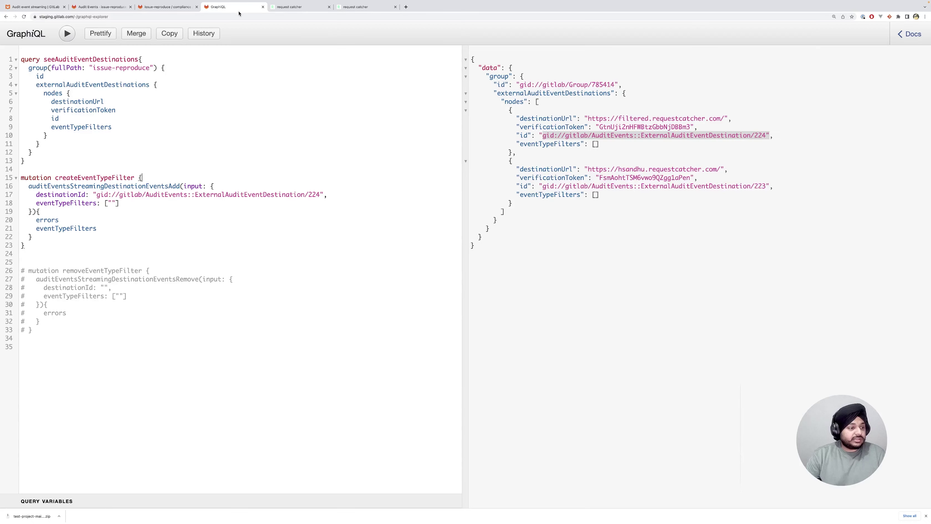
key(super+v)
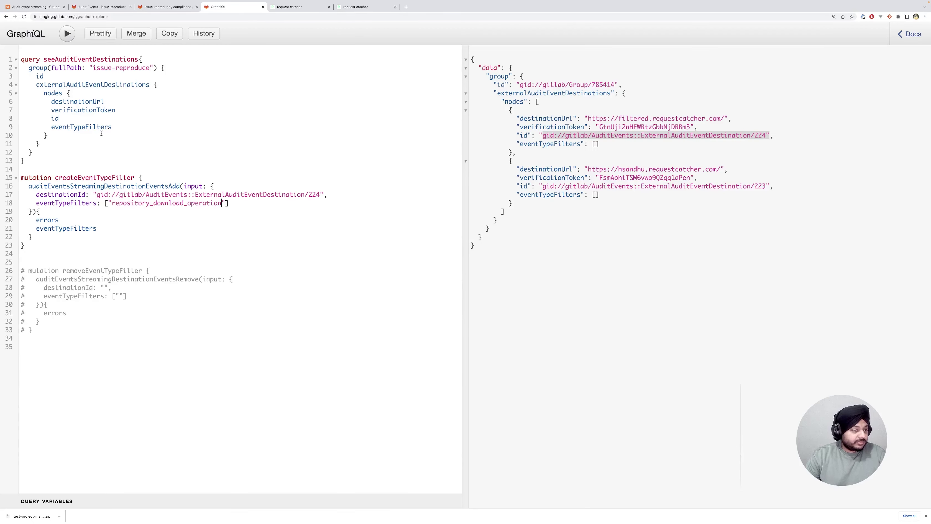
click(67, 34)
click(90, 65)
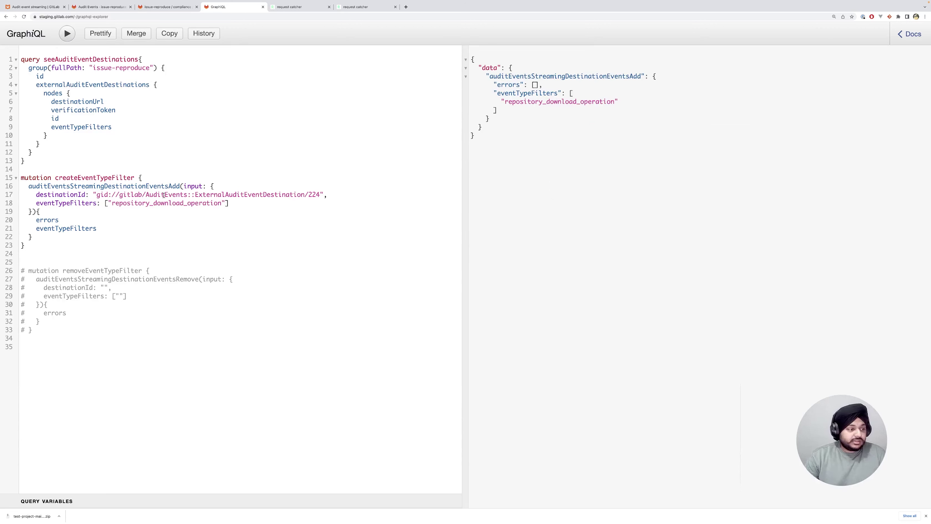
click(97, 7)
click(24, 17)
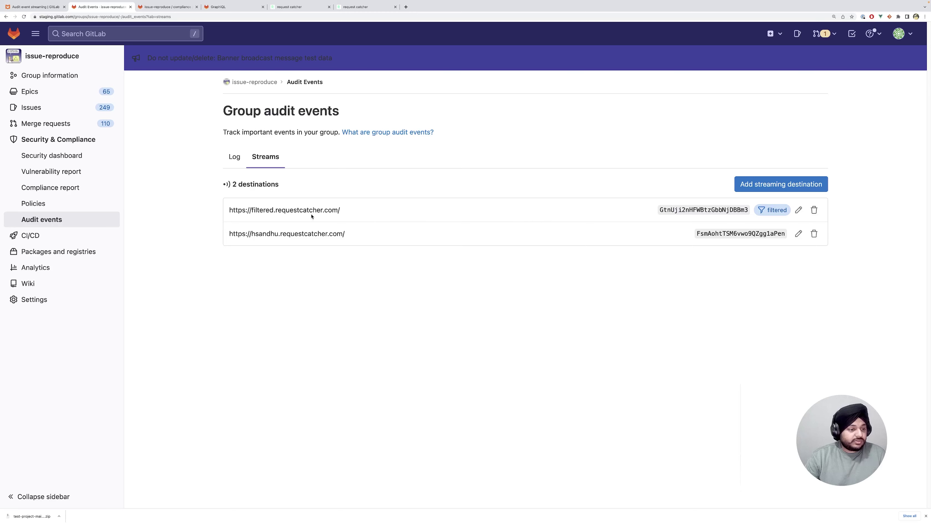
drag(361, 216, 230, 212)
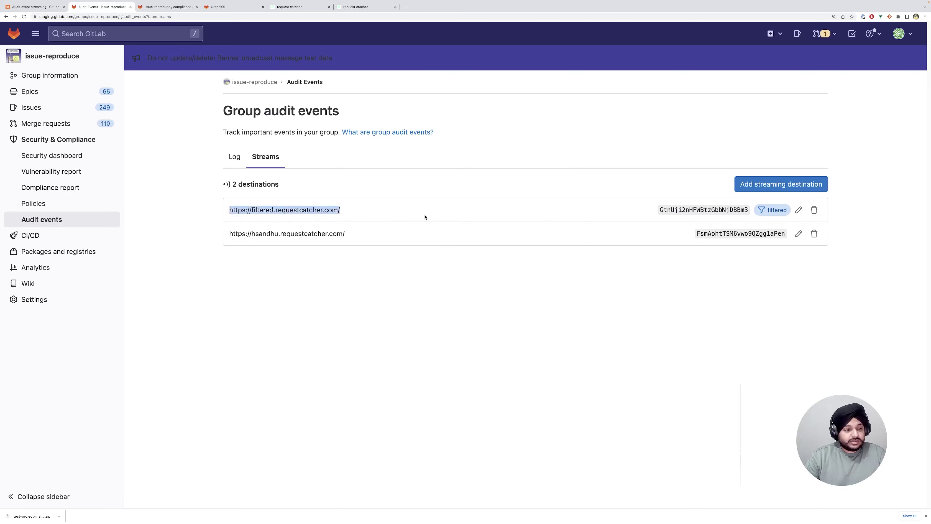
mouse_move(777, 210)
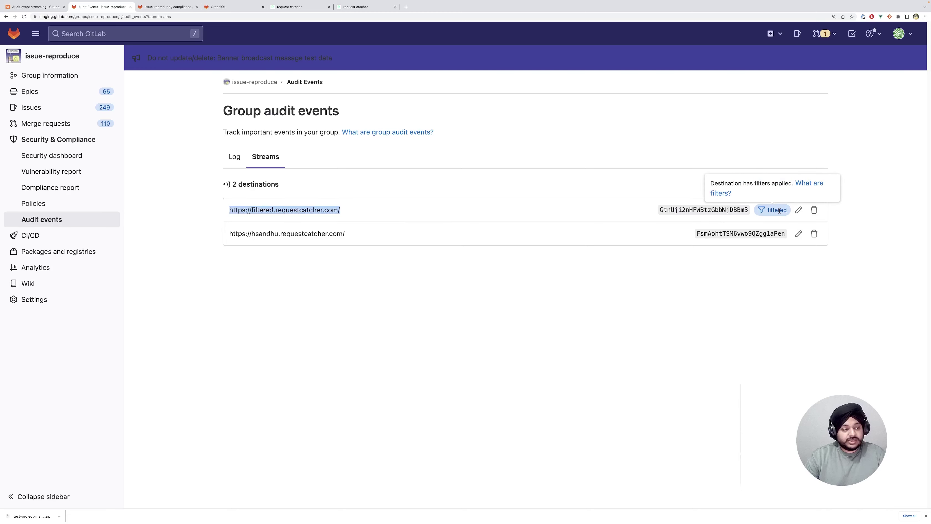
click(457, 212)
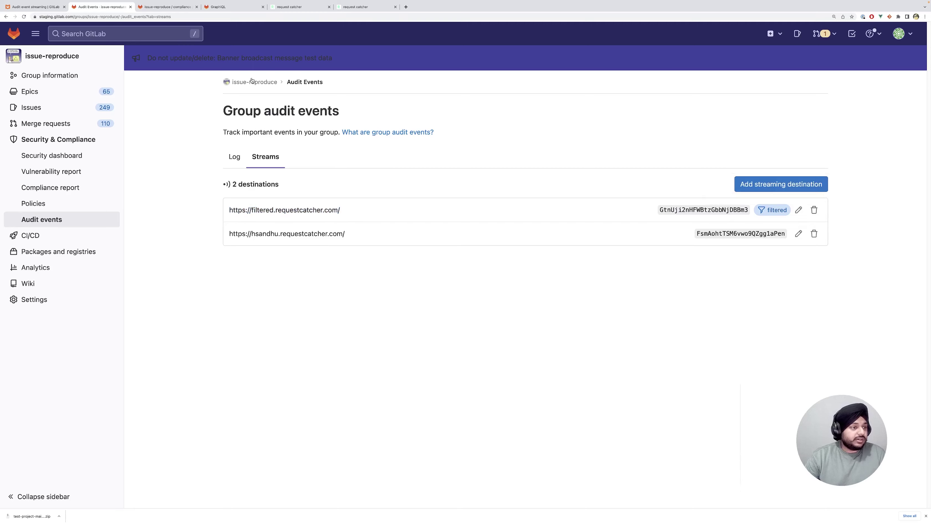
- Download the test-project source code as a zip again to trigger another repository download event
click(168, 7)
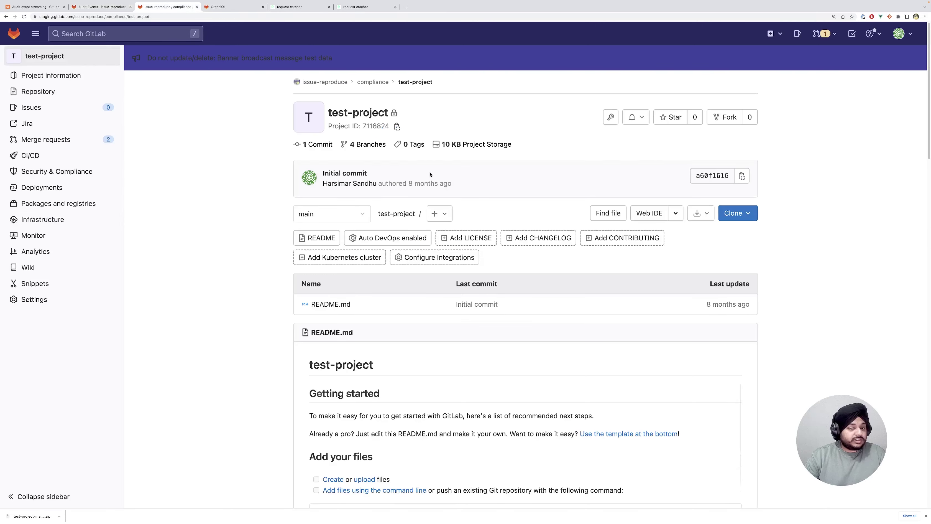
click(700, 213)
click(605, 254)
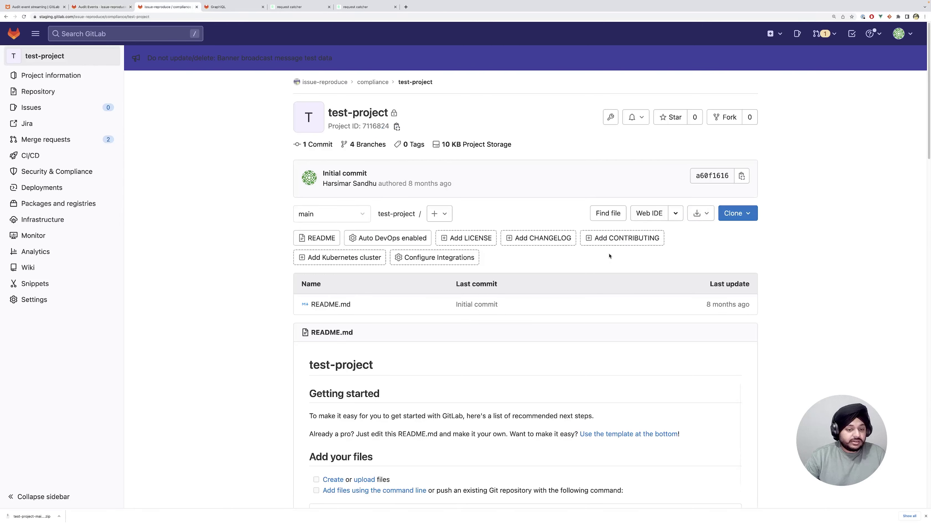
- Inspect the newest request at the filtered destination, comparing it with the requests at the unfiltered destination
click(289, 6)
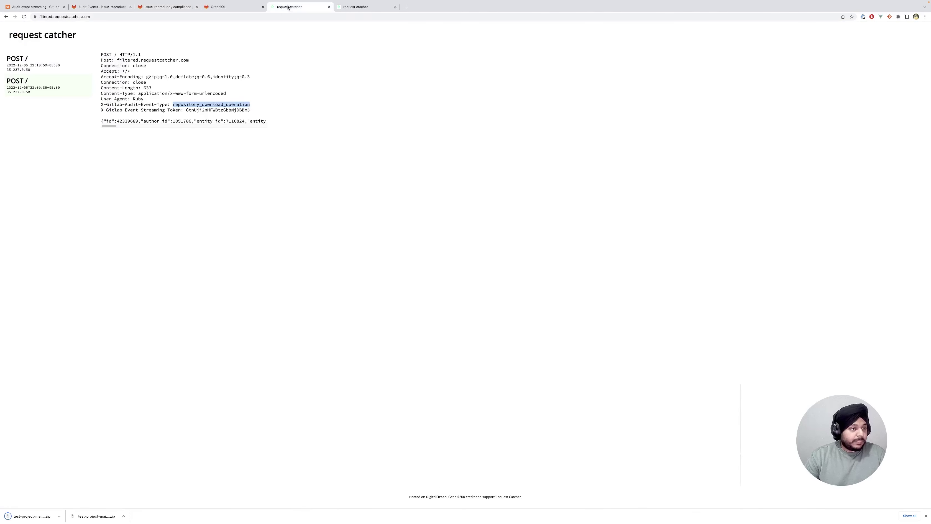
click(52, 68)
click(356, 6)
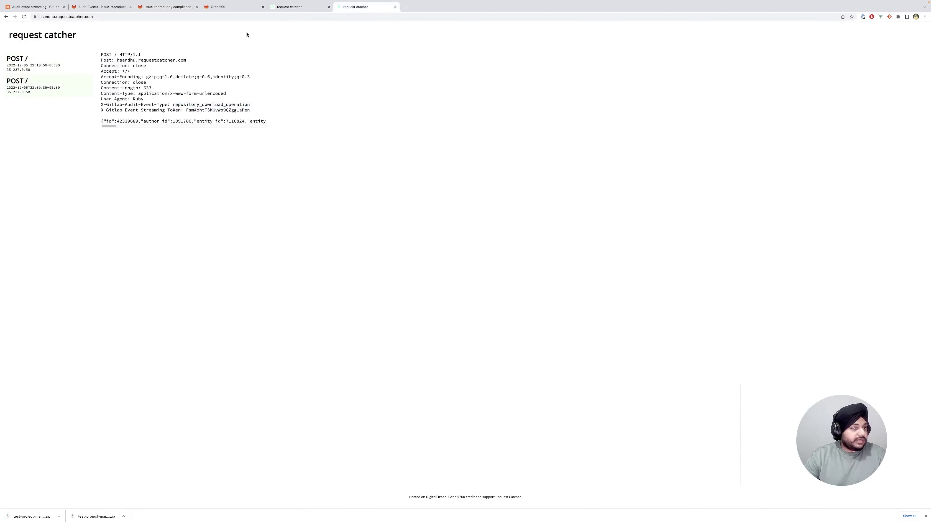
click(286, 7)
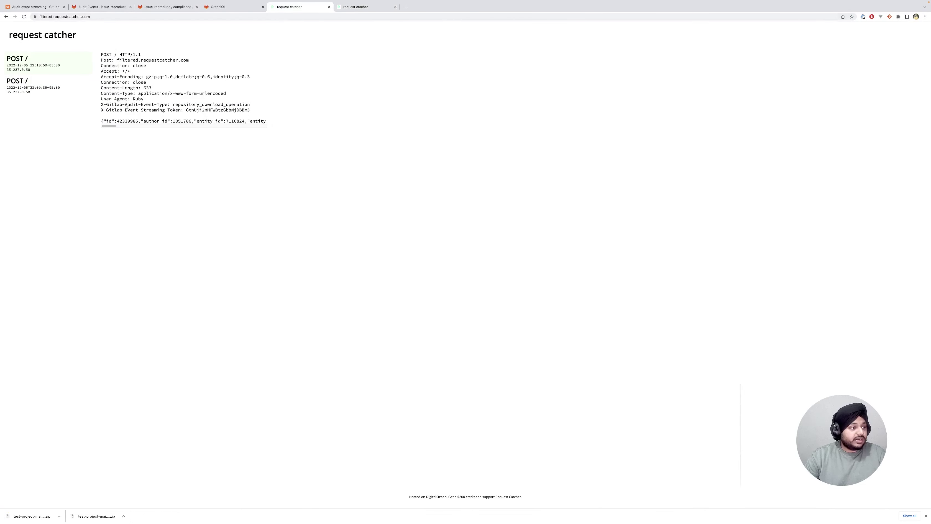
drag(114, 126, 217, 106)
click(256, 98)
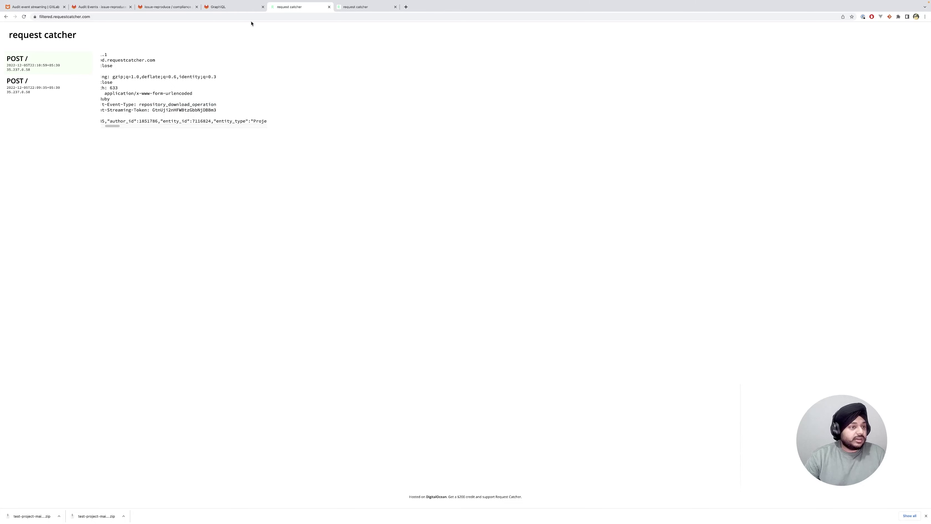
- In test-project's merge request settings, rename the QA status check's service to QAv2 to trigger a different audit event
click(228, 7)
click(174, 7)
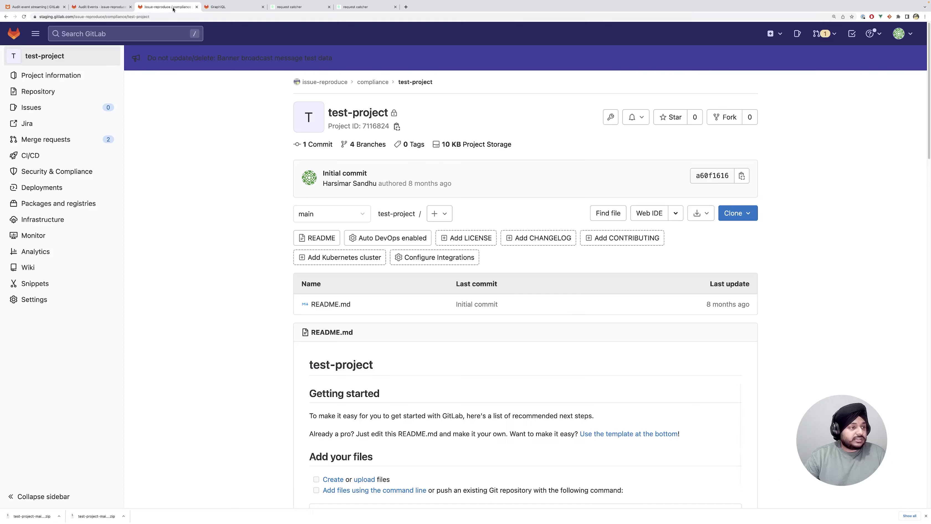
mouse_move(77, 300)
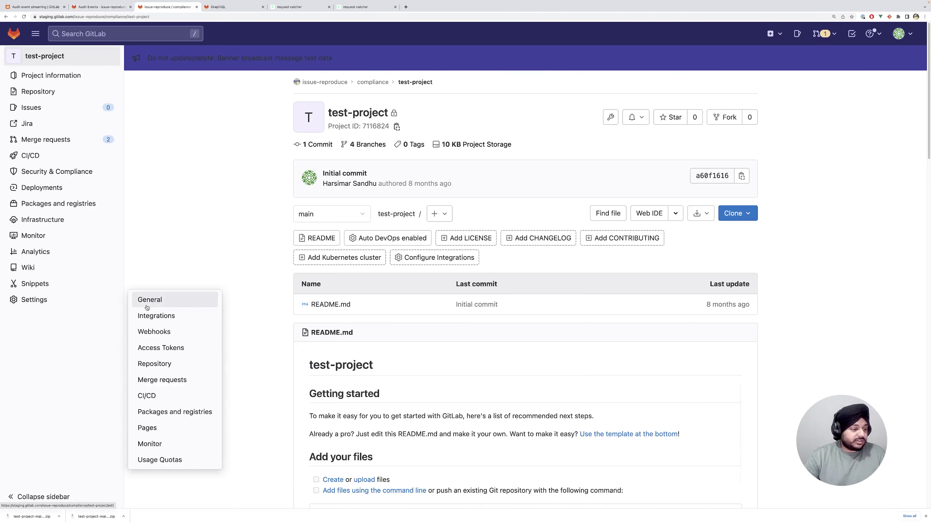
click(161, 380)
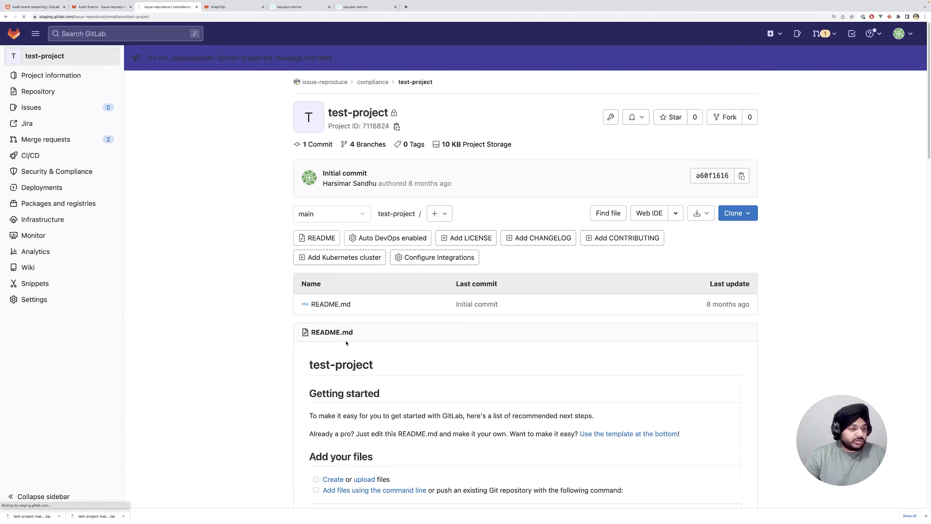
scroll(348, 337, down, 3)
scroll(351, 332, down, 10)
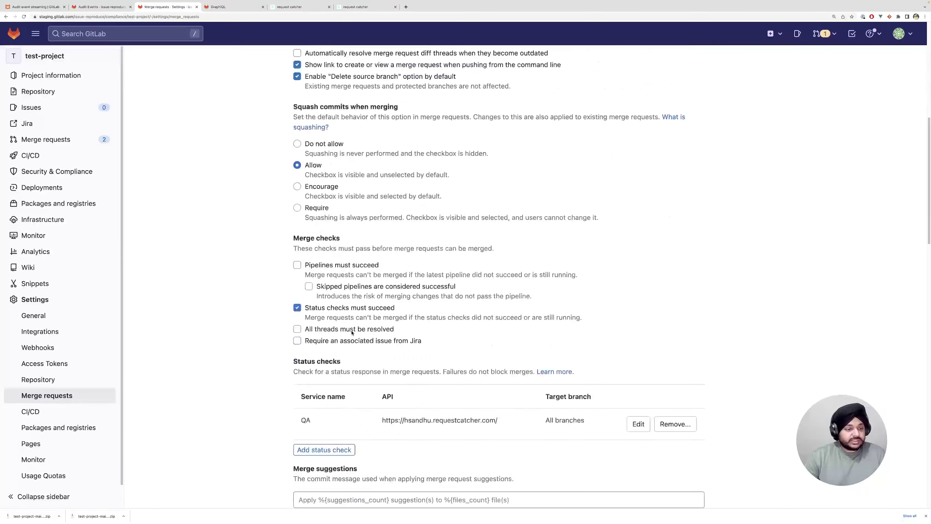
scroll(351, 332, down, 4)
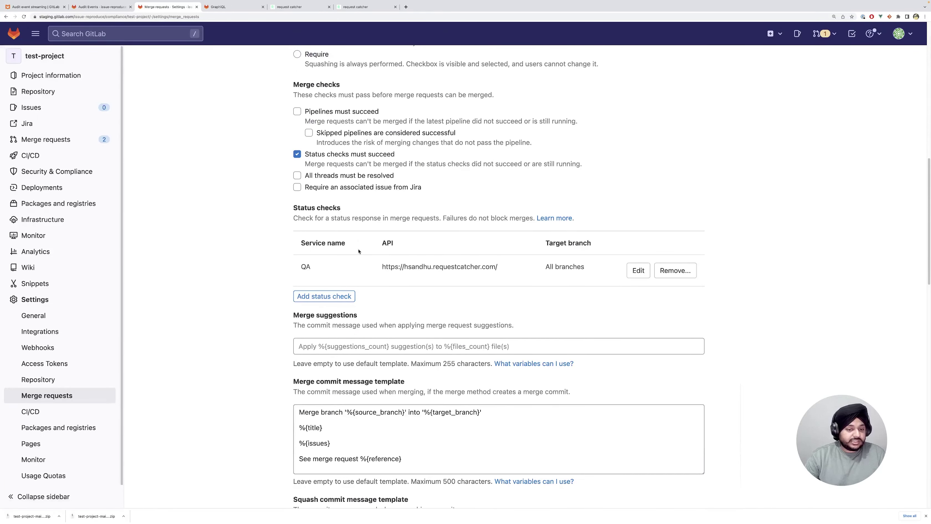
click(638, 270)
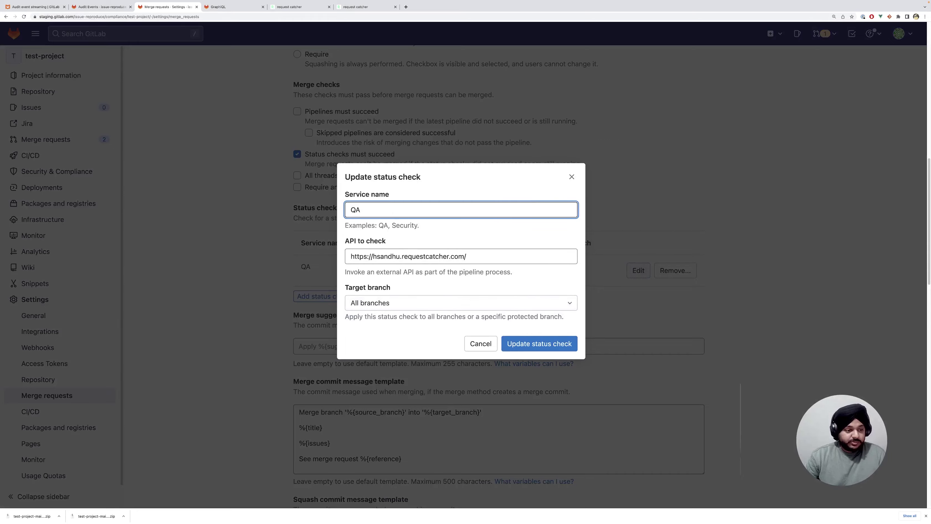
text(v2)
click(523, 346)
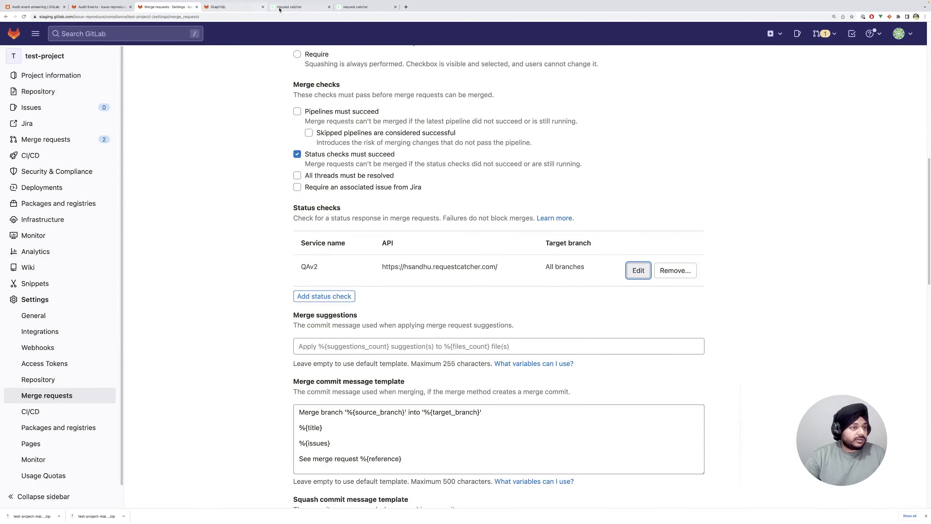
- Compare the requests at both destinations and examine the status check name change in the unfiltered destination's newest payload
click(289, 7)
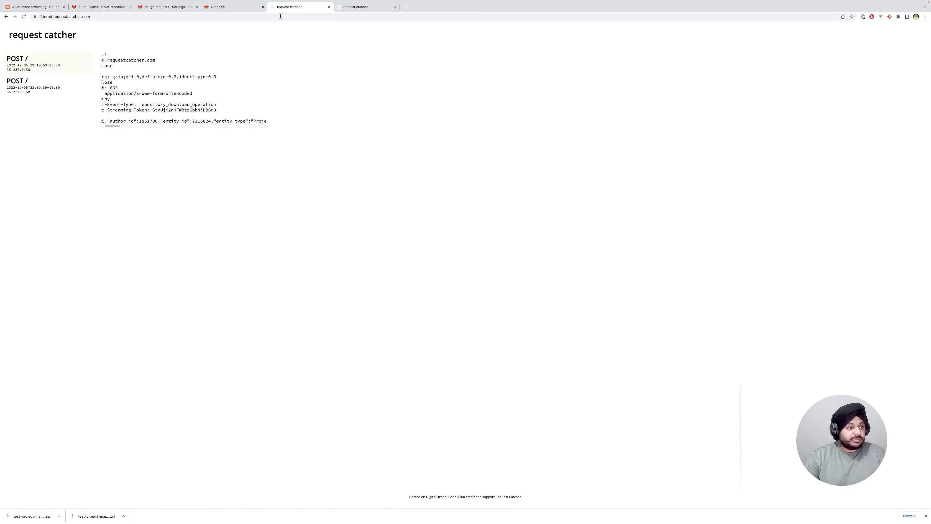
click(354, 8)
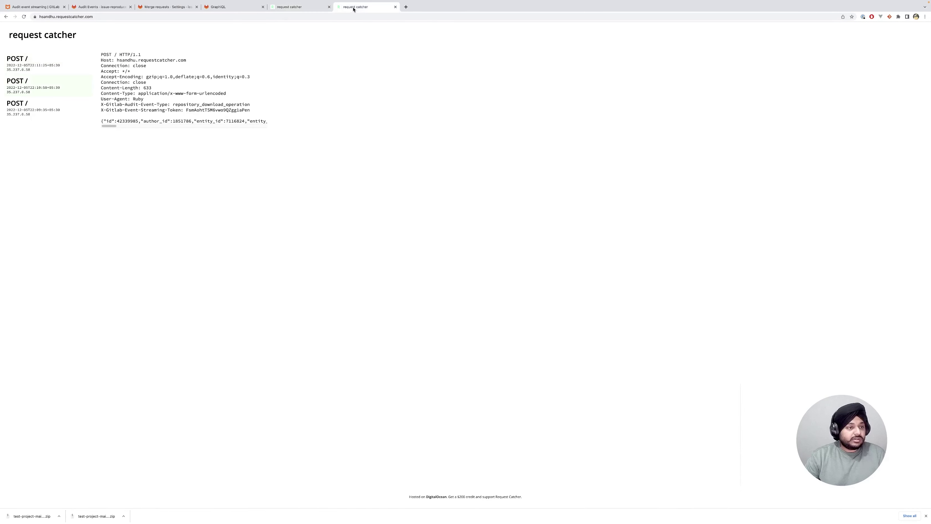
click(29, 66)
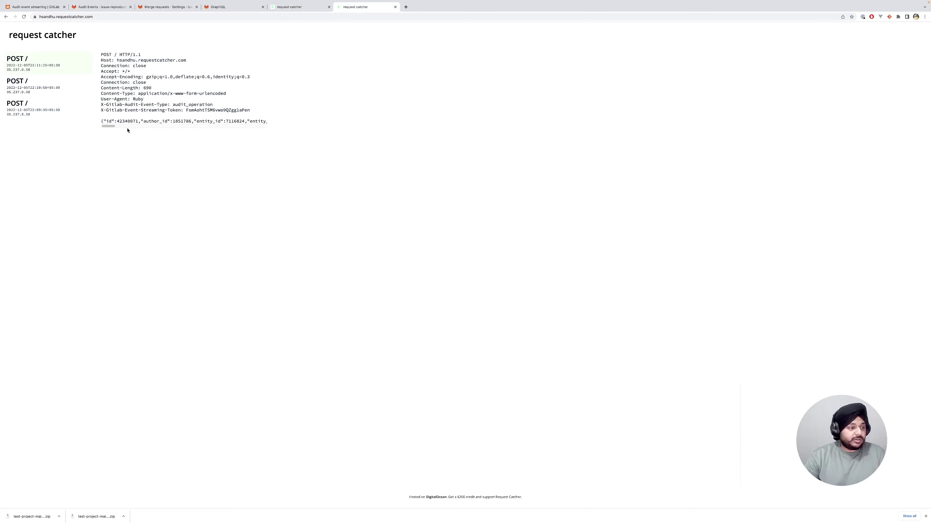
scroll(110, 125, right, 10)
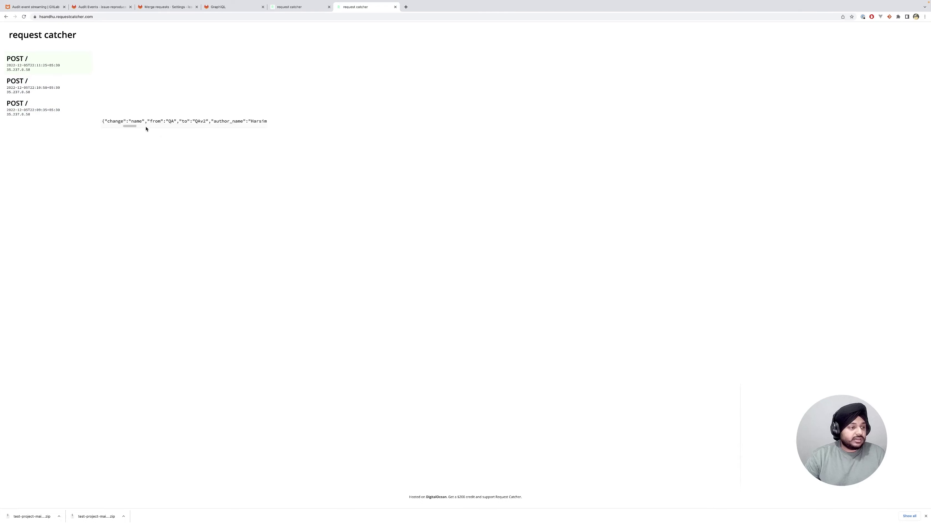
drag(168, 121, 206, 122)
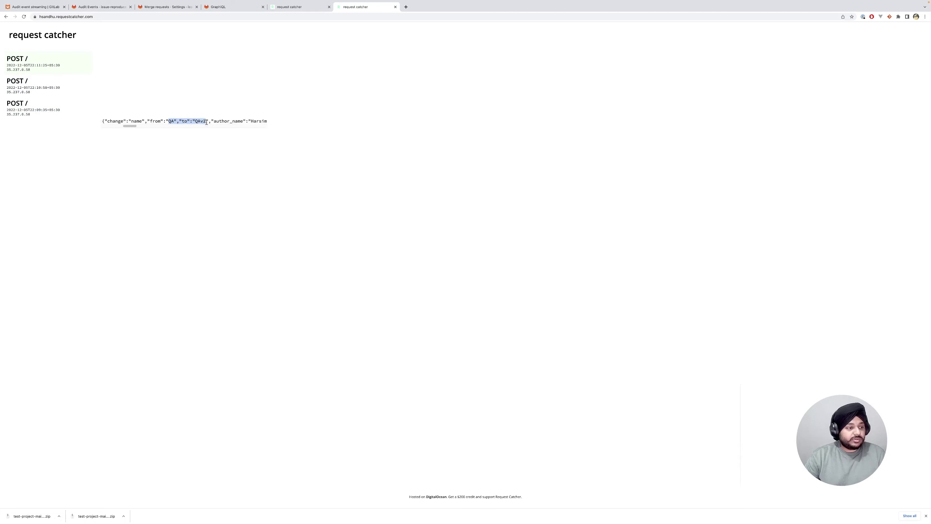
- Uncomment the entire removeEventTypeFilter mutation in the GraphQL explorer
click(222, 8)
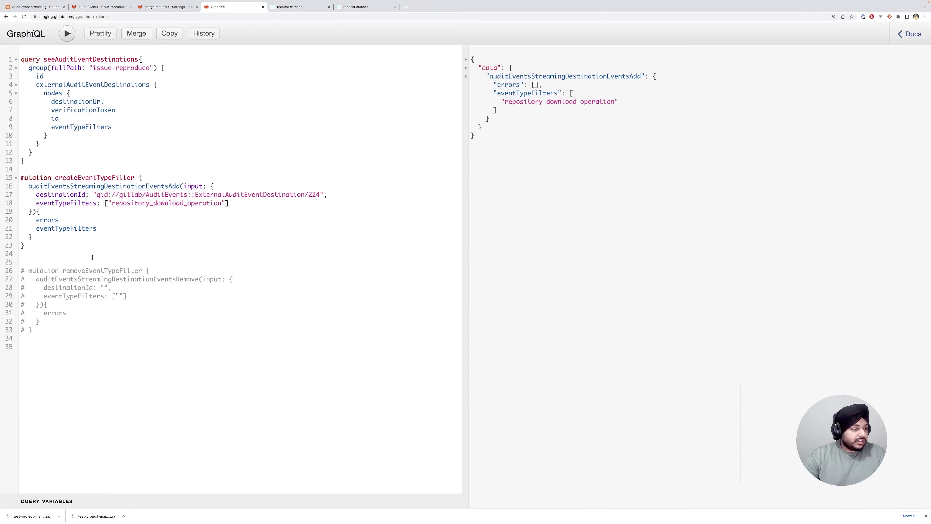
click(45, 330)
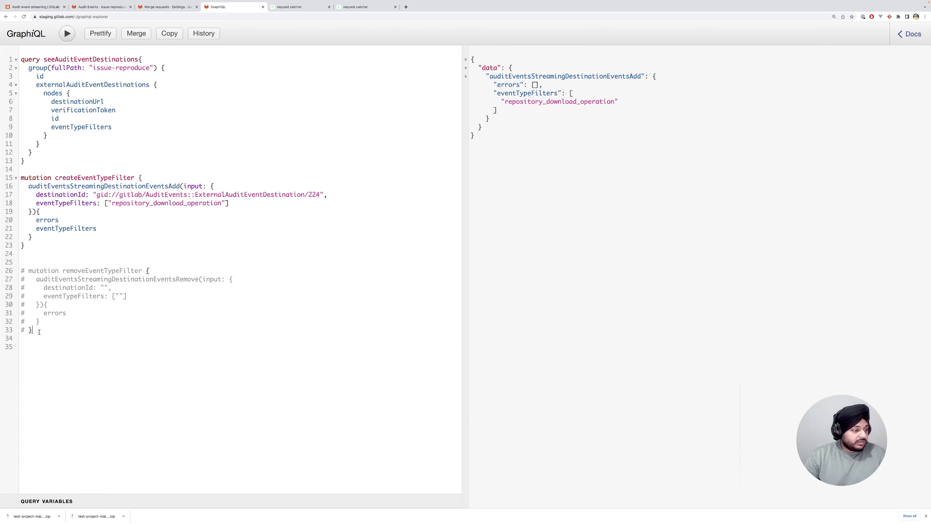
drag(39, 332, 19, 273)
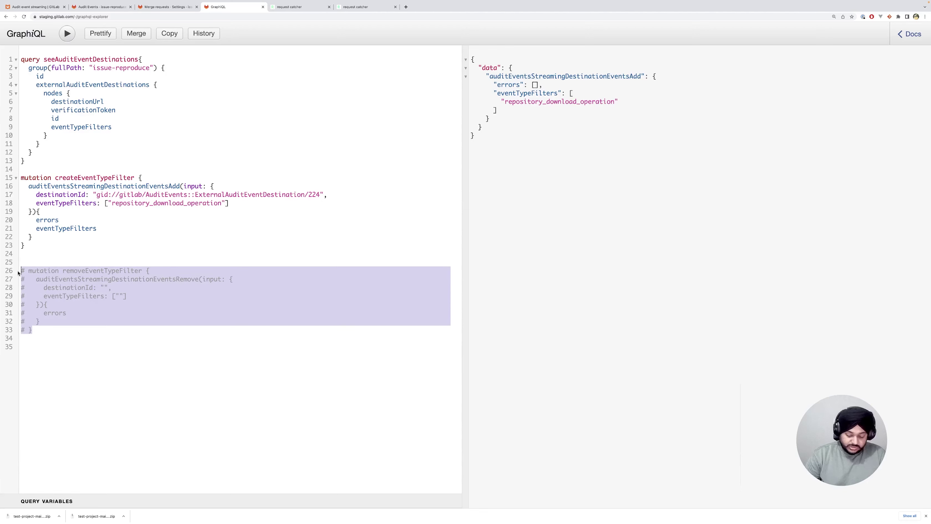
key(super+slash)
click(98, 253)
- Copy the destinationId and eventTypeFilters lines from createEventTypeFilter over the empty ones in removeEventTypeFilter, and run removeEventTypeFilter
click(37, 194)
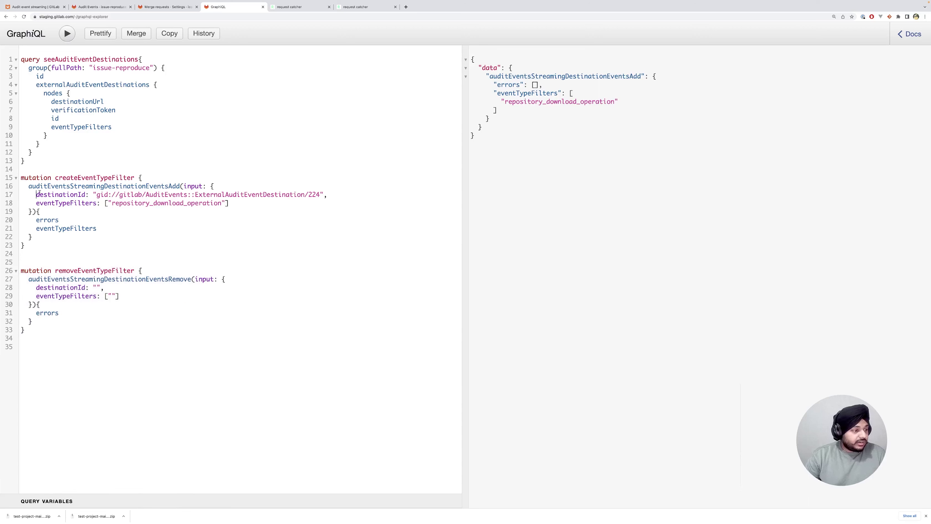
drag(39, 193, 229, 204)
key(super+c)
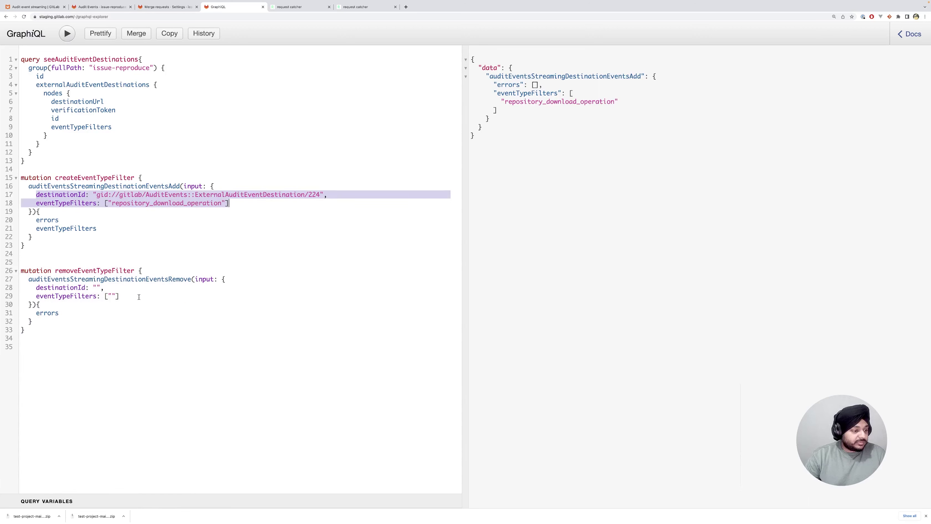
drag(139, 297, 36, 287)
key(super+v)
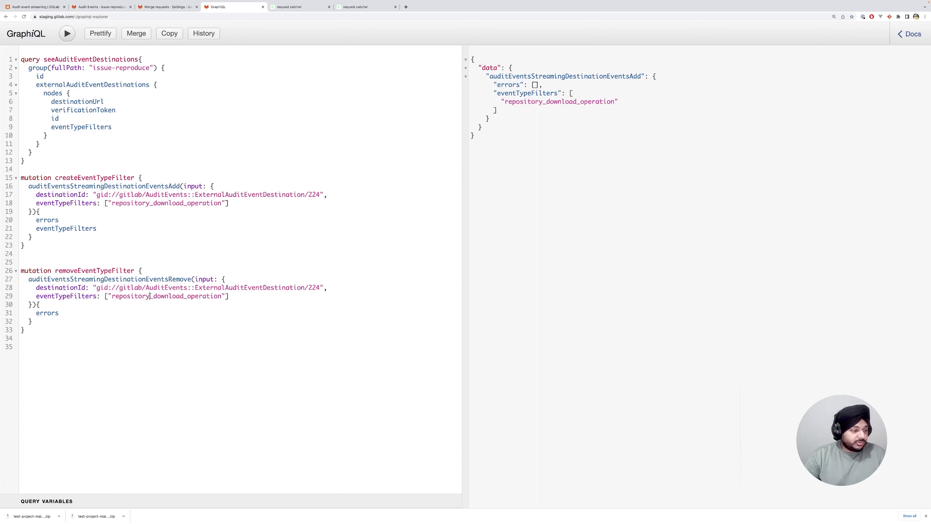
click(67, 34)
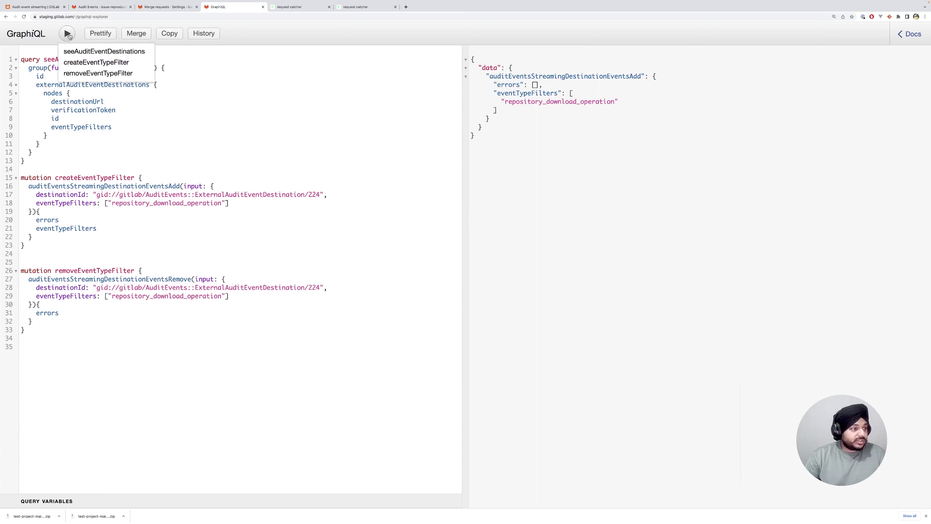
click(92, 73)
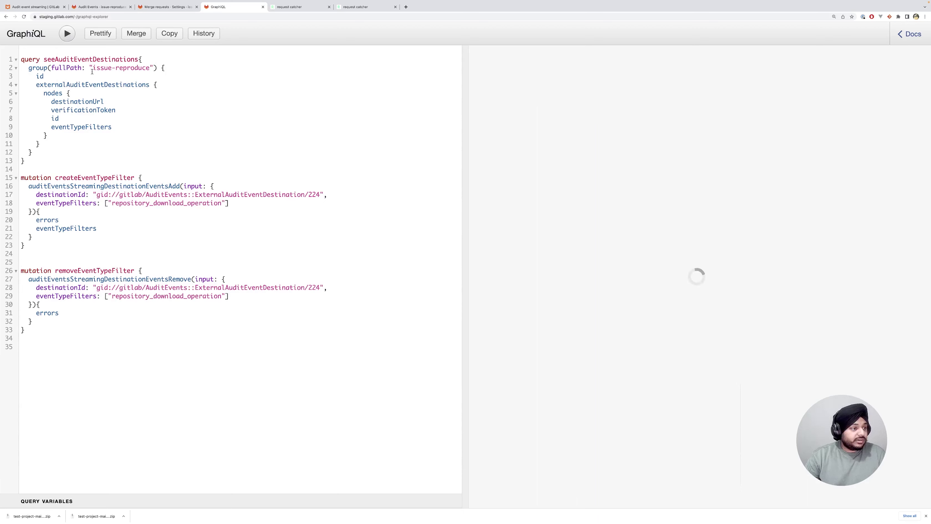
click(109, 7)
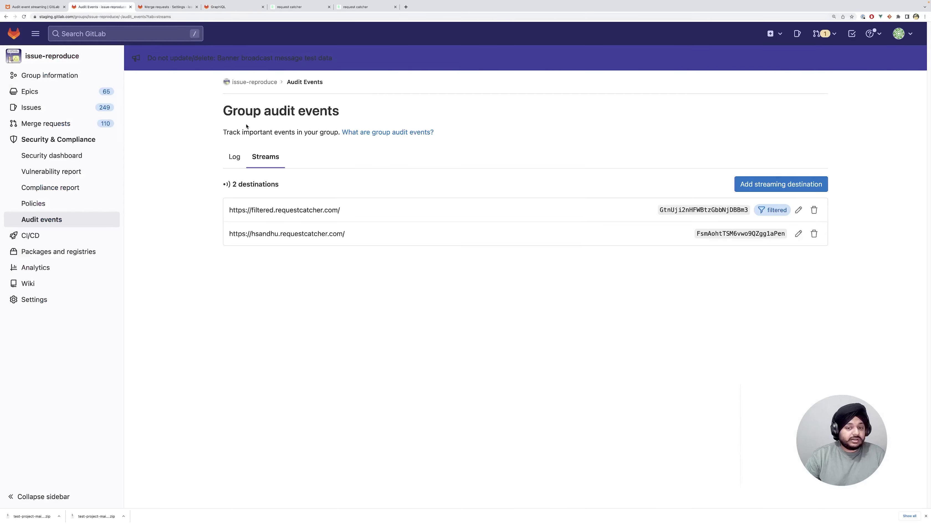
key(super+r)
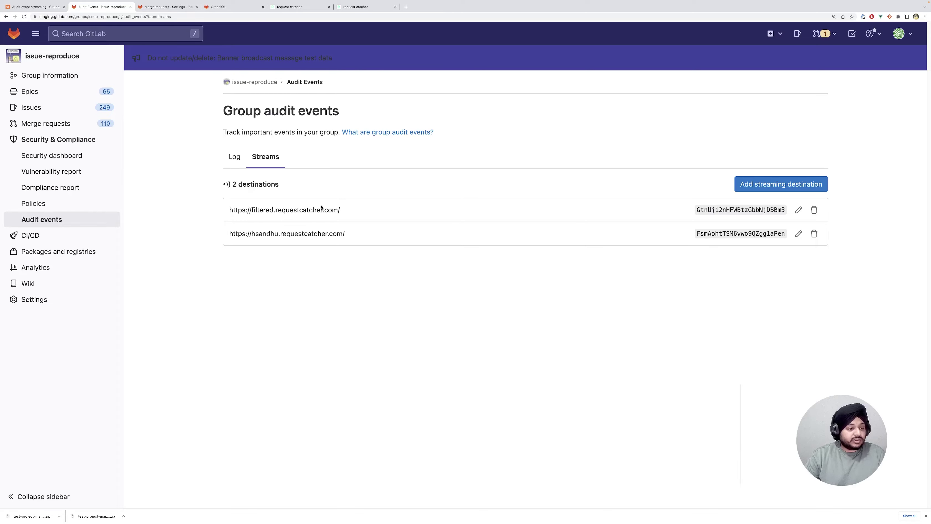
drag(340, 210, 229, 210)
click(230, 181)
- Rename test-project's status check service to QAv3 to trigger another audit event
click(179, 7)
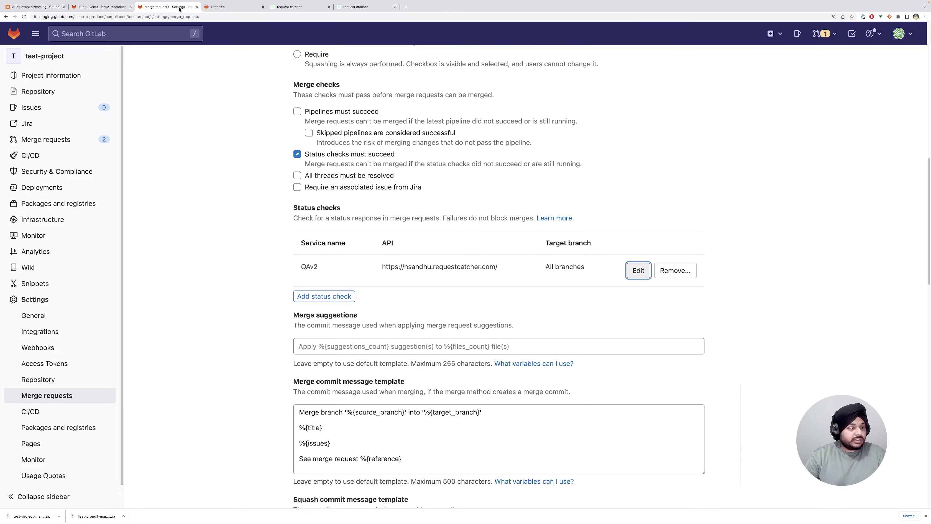
click(634, 271)
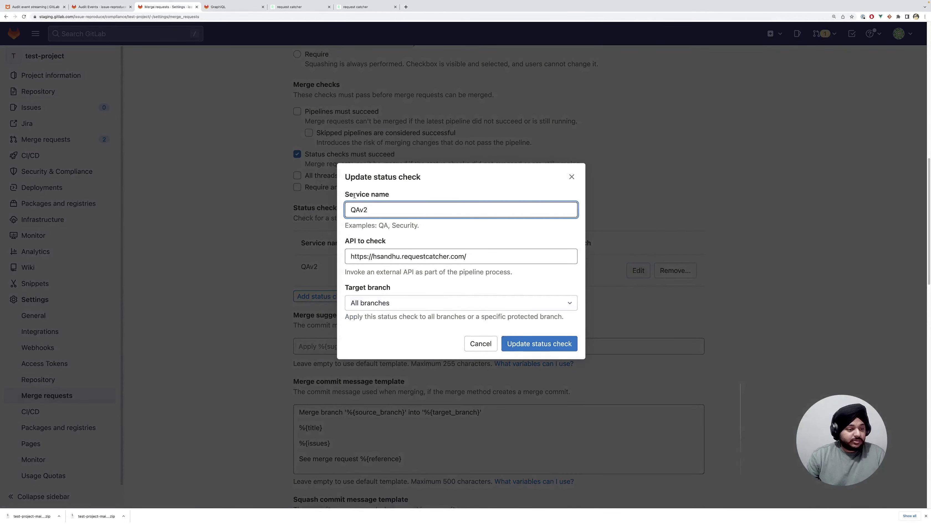
key(BackSpace)
text(3)
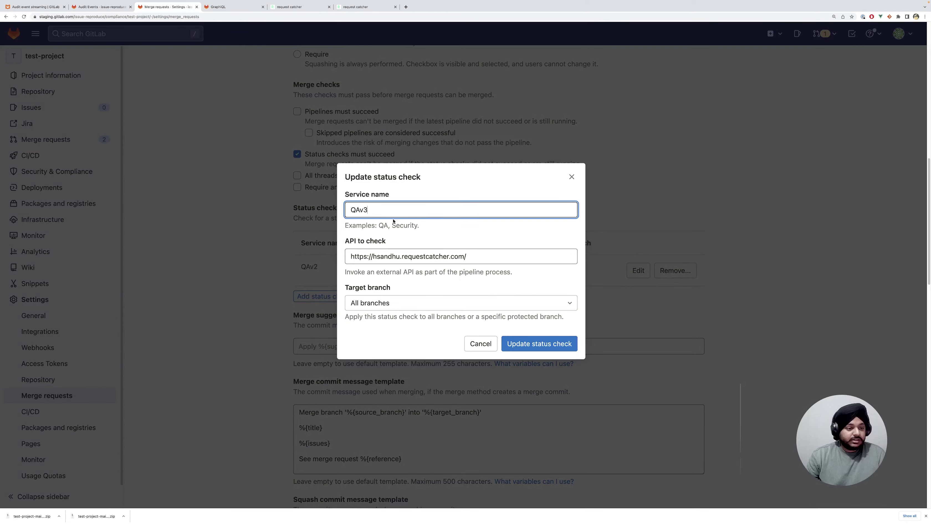
click(554, 344)
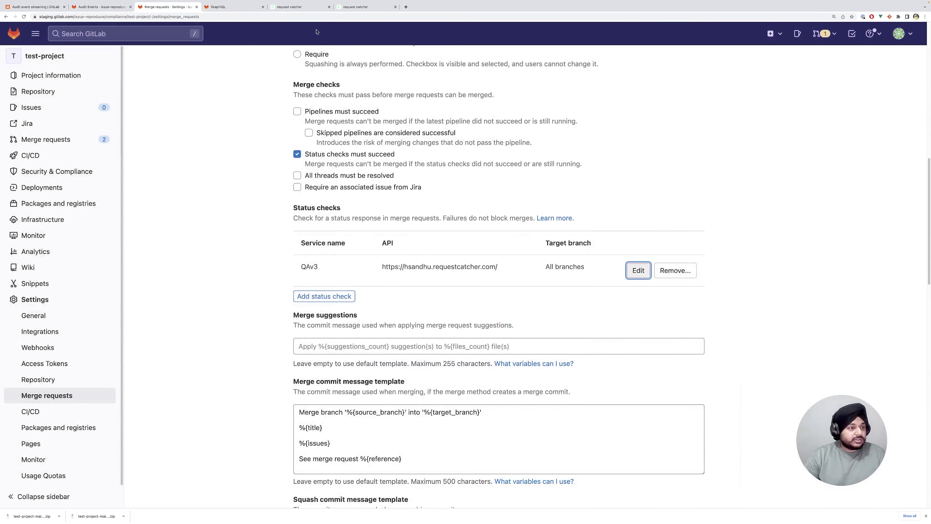
- Inspect the newest request at filtered.requestcatcher.com, examining the status check name change in its payload
click(301, 8)
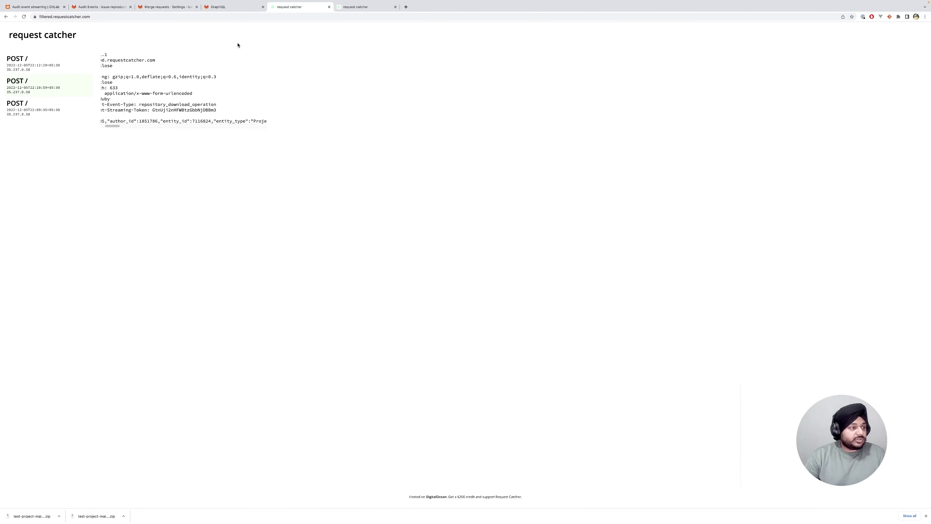
click(58, 68)
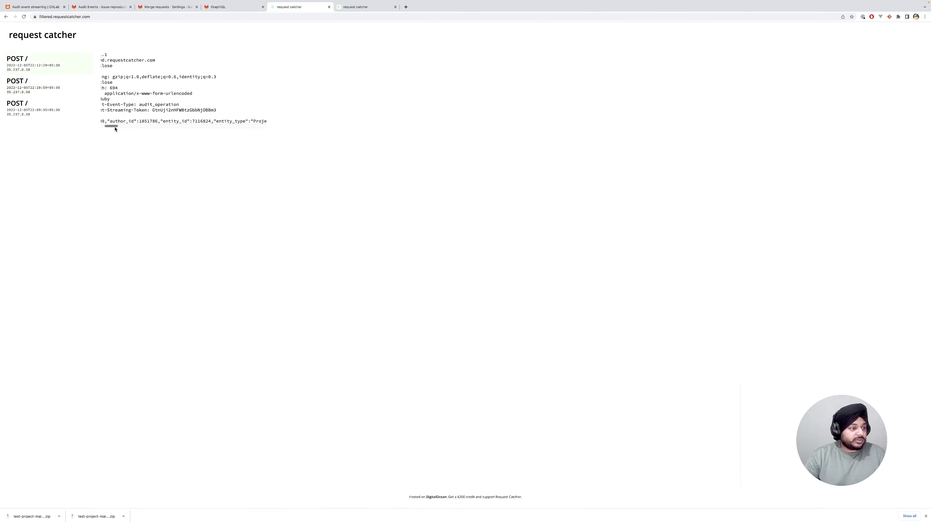
mouse_move(112, 126)
mouse_down()
mouse_move(98, 126)
mouse_move(153, 120)
mouse_move(115, 127)
mouse_move(129, 126)
mouse_up()
click(177, 106)
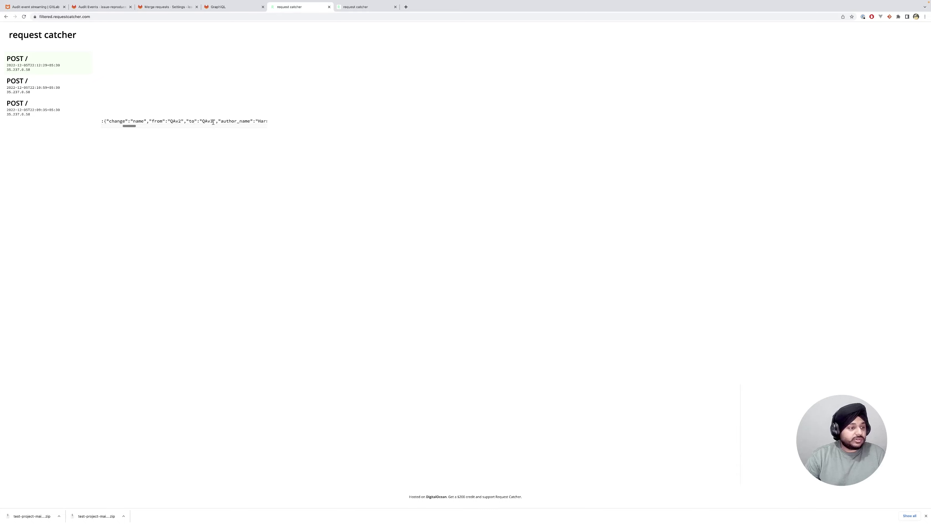
- Inspect the newest request at the destination that never had a filter, examining the same name change in its payload
click(354, 6)
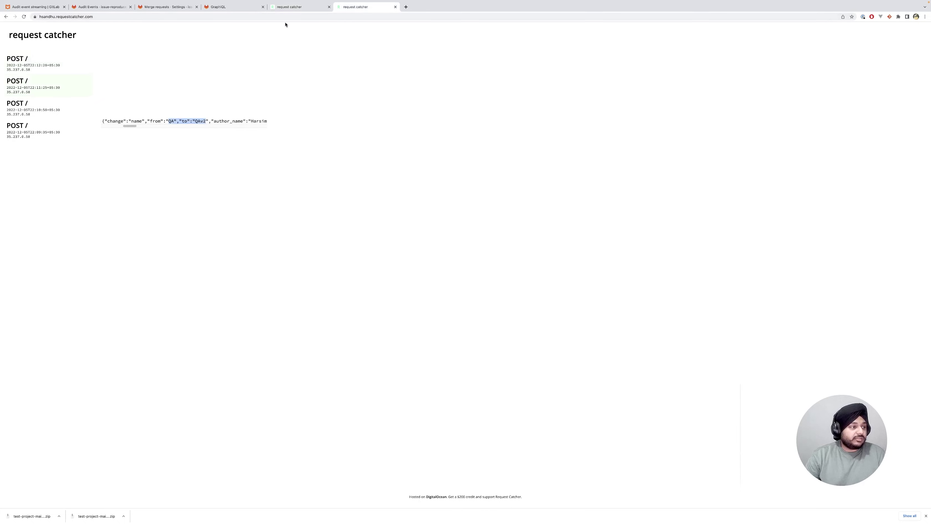
click(62, 70)
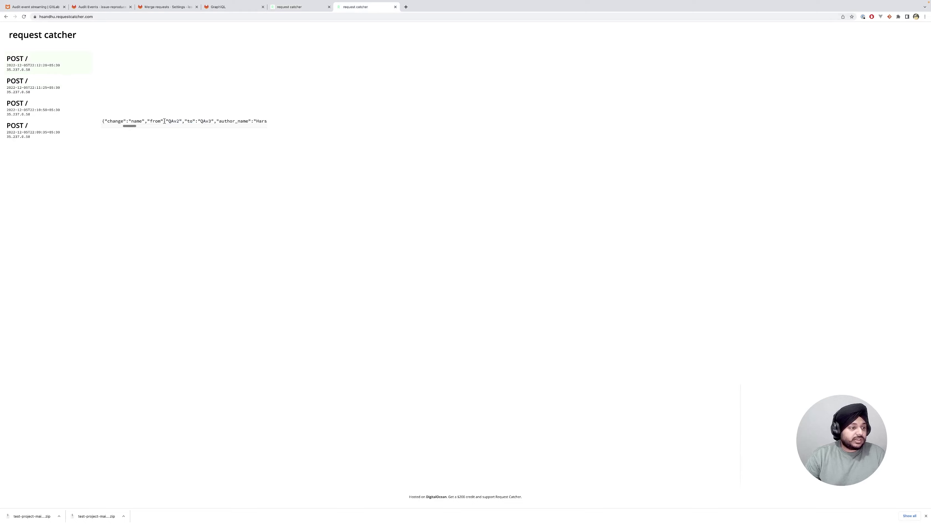
drag(168, 121, 214, 122)
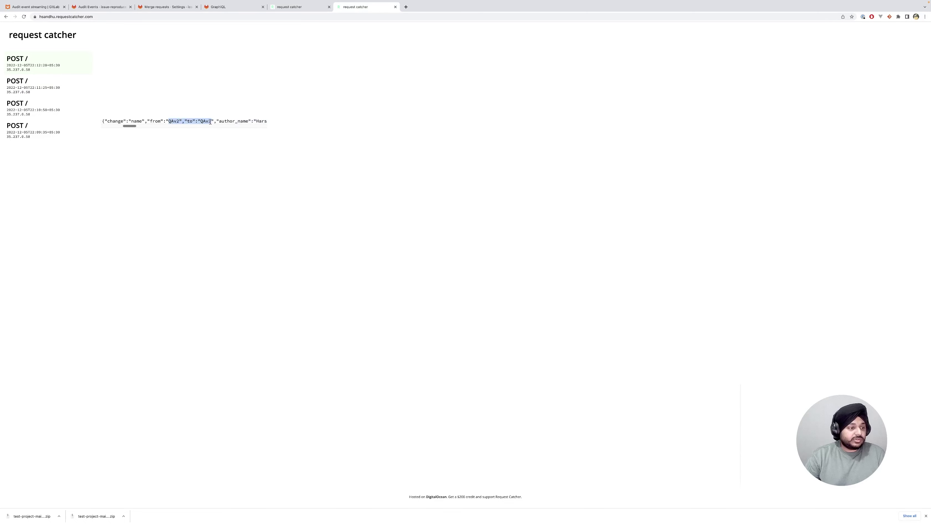
click(258, 94)
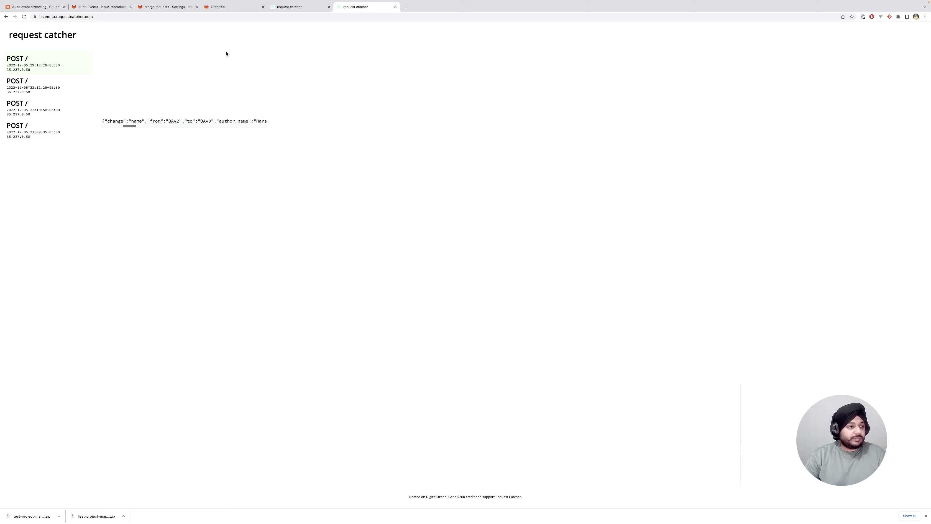